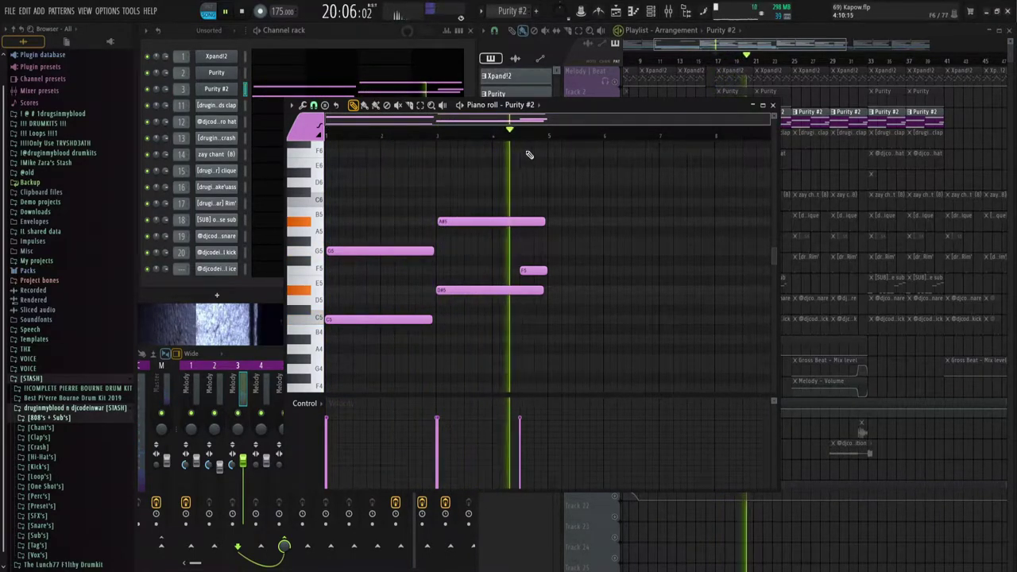
# Close the Purity #2 notes, isolate the drum tracks by enabling only Tracks 4 to 13, and play them from bar 17.
pyautogui.click(774, 105)
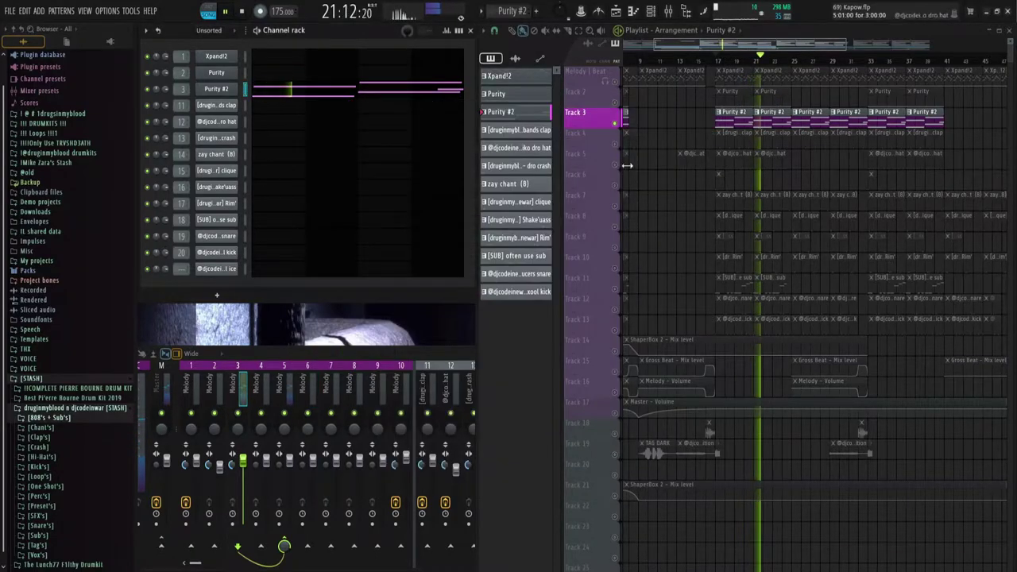
pyautogui.click(622, 143)
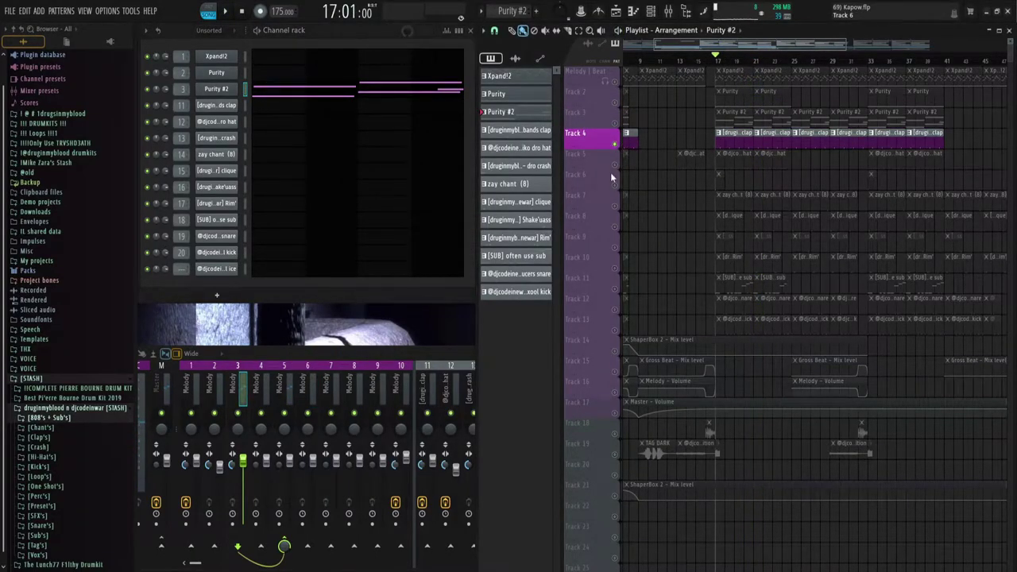
pyautogui.moveTo(612, 178); pyautogui.dragTo(614, 322)
pyautogui.press('space')
pyautogui.scroll(4, 795, 234)
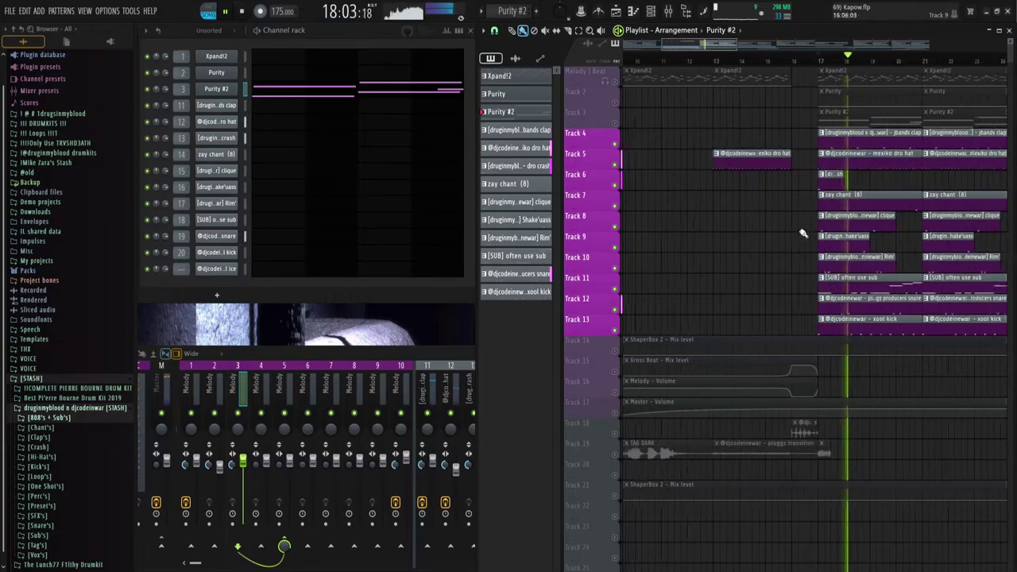
# Examine the note placement of the jbands clap and mexiko dro hat patterns during playback, closing the piano roll when done.
pyautogui.doubleClick(866, 132)
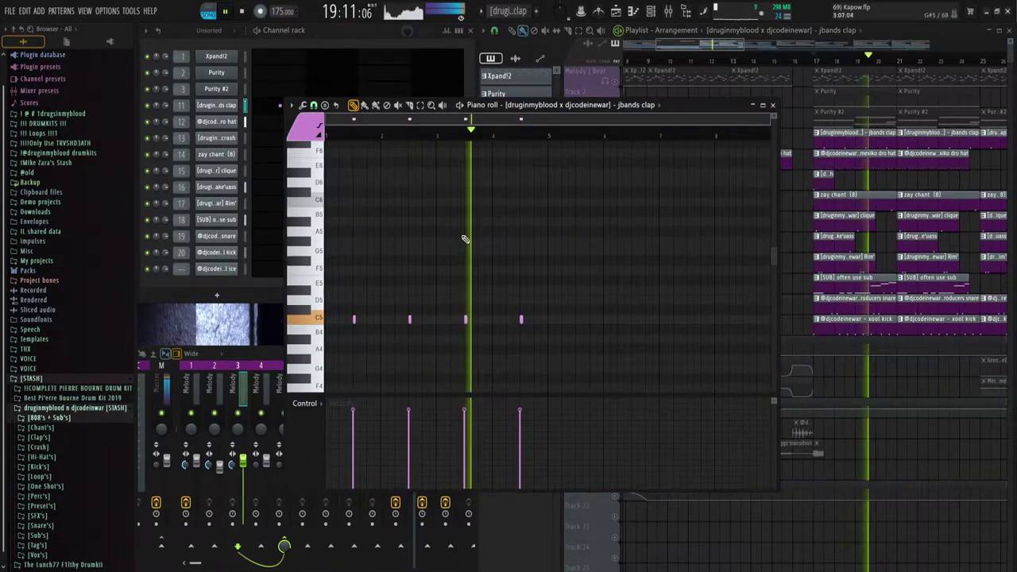
pyautogui.click(837, 162)
pyautogui.doubleClick(838, 161)
pyautogui.scroll(2, 416, 234)
pyautogui.press('space')
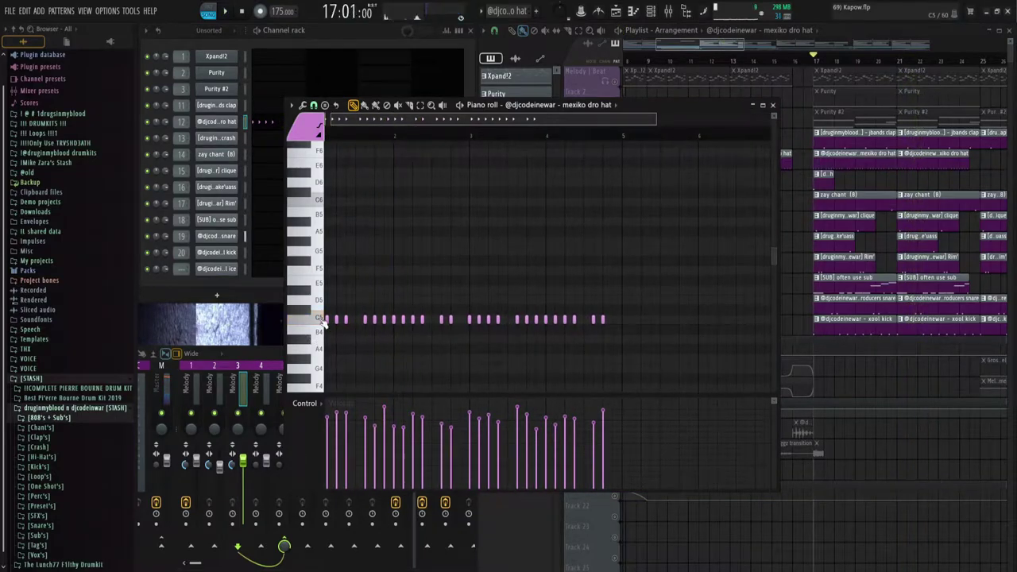
pyautogui.press('space')
pyautogui.scroll(-2, 336, 322)
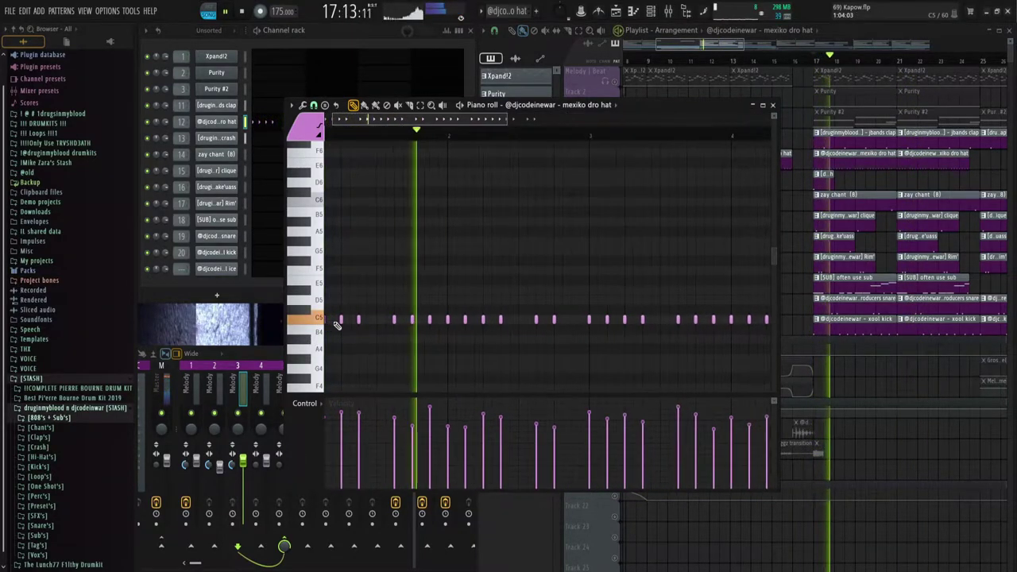
pyautogui.scroll(2, 337, 322)
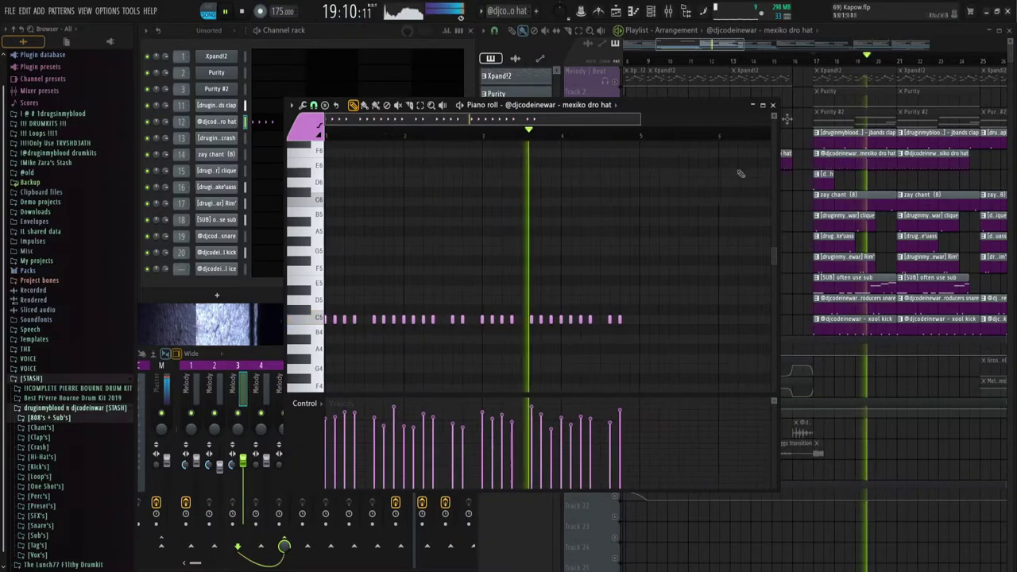
pyautogui.click(772, 105)
pyautogui.scroll(-3, 770, 187)
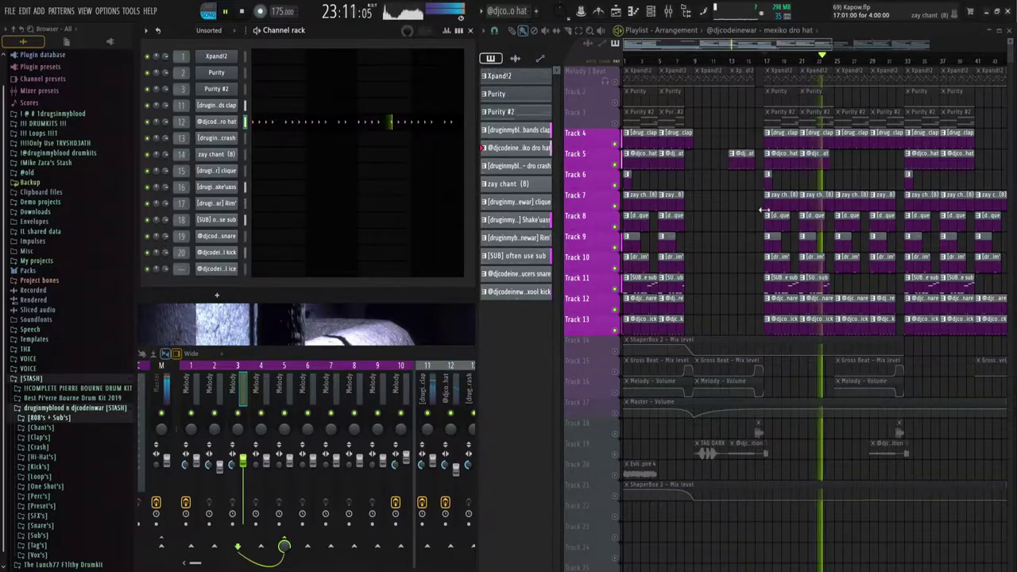
# Open the notes of the clique percussion pattern and examine their placement while playing from bar 17.
pyautogui.press('space')
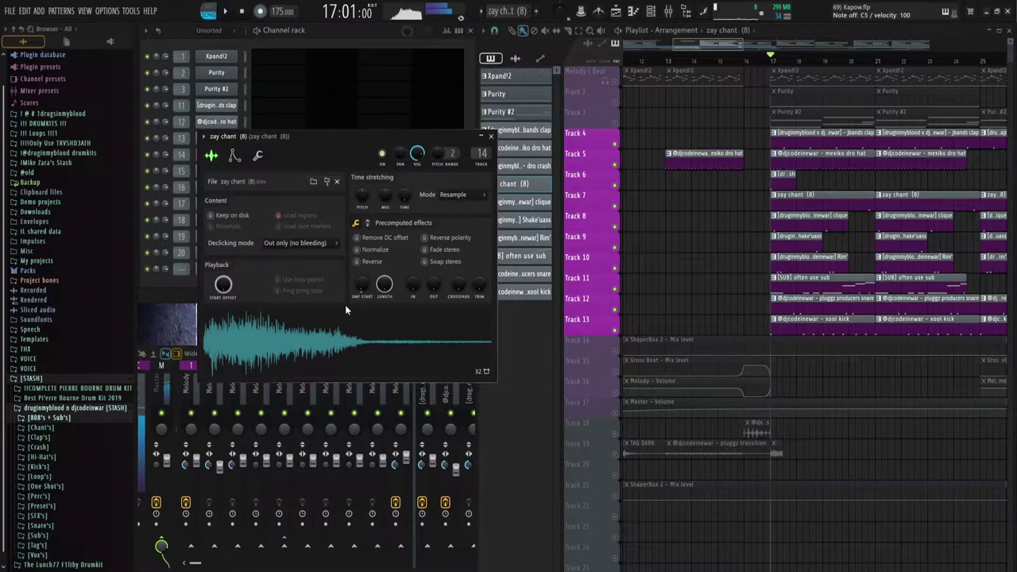
pyautogui.click(217, 171)
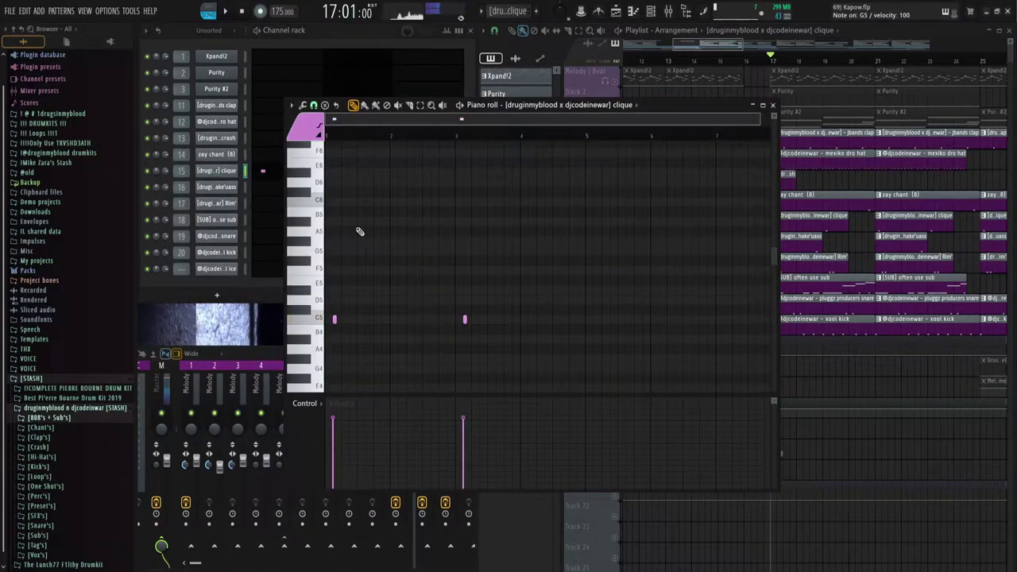
pyautogui.press('space')
pyautogui.scroll(3, 397, 302)
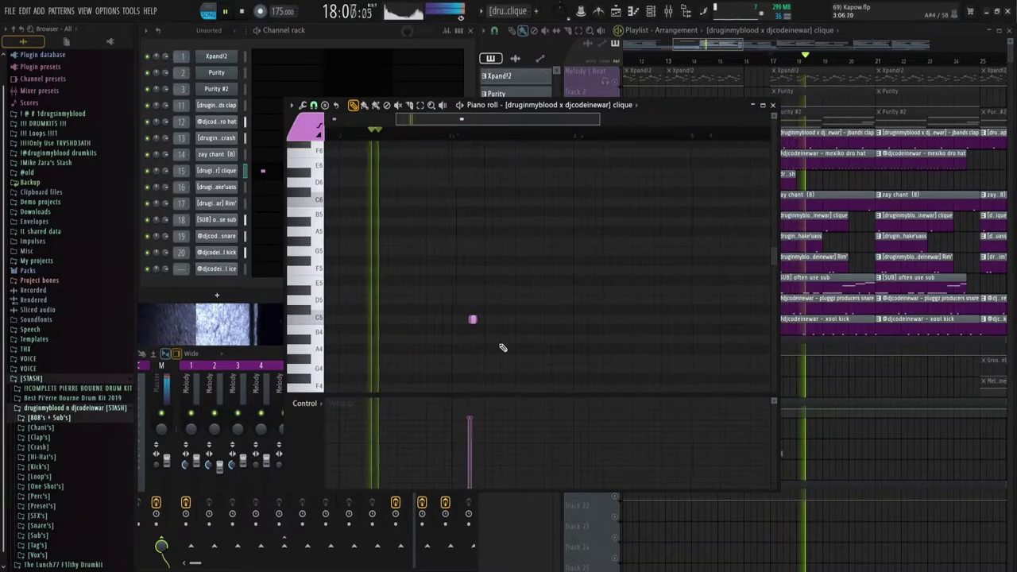
pyautogui.scroll(-3, 502, 347)
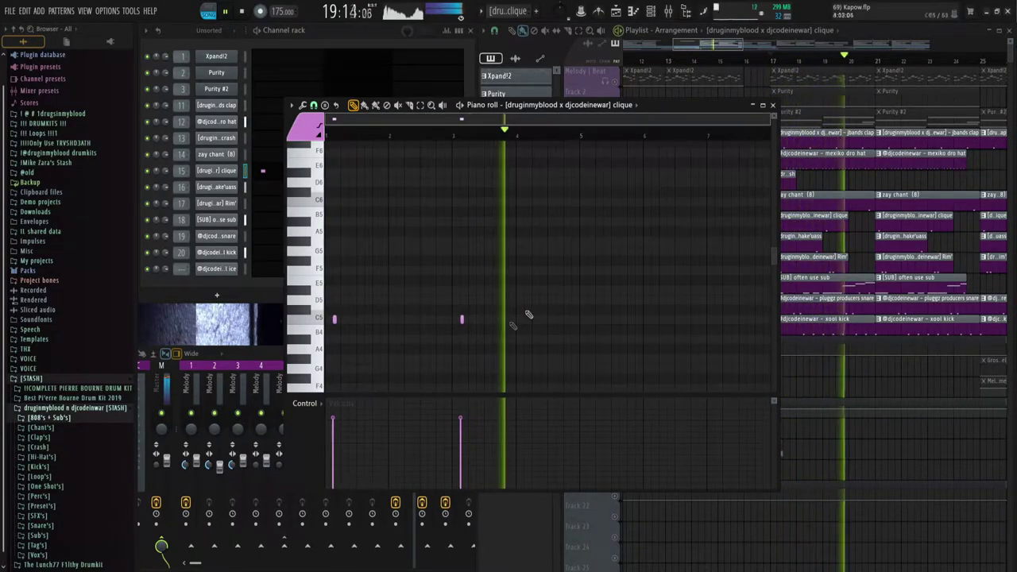
# Examine the notes of the pluggz producers snare and xool kick patterns, playing the kick from bar 17, and close the piano roll.
pyautogui.press('F7')
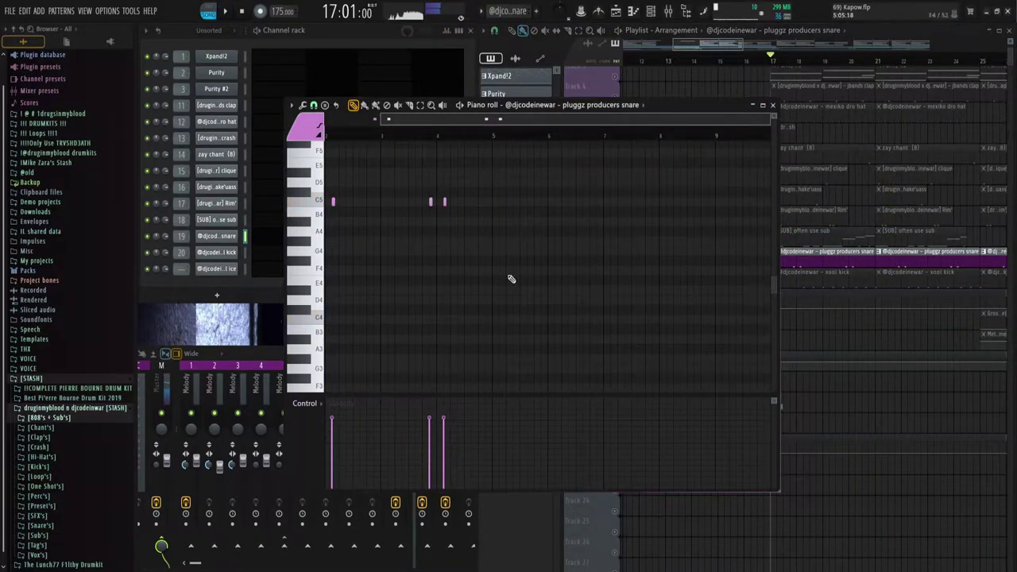
pyautogui.moveTo(423, 119); pyautogui.dragTo(354, 261)
pyautogui.press('space')
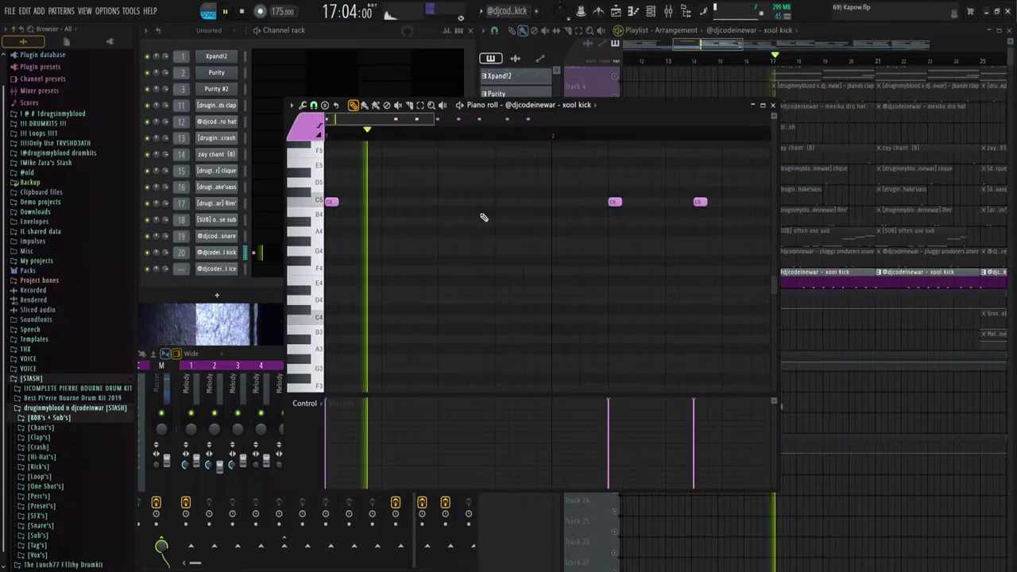
pyautogui.scroll(-4, 480, 220)
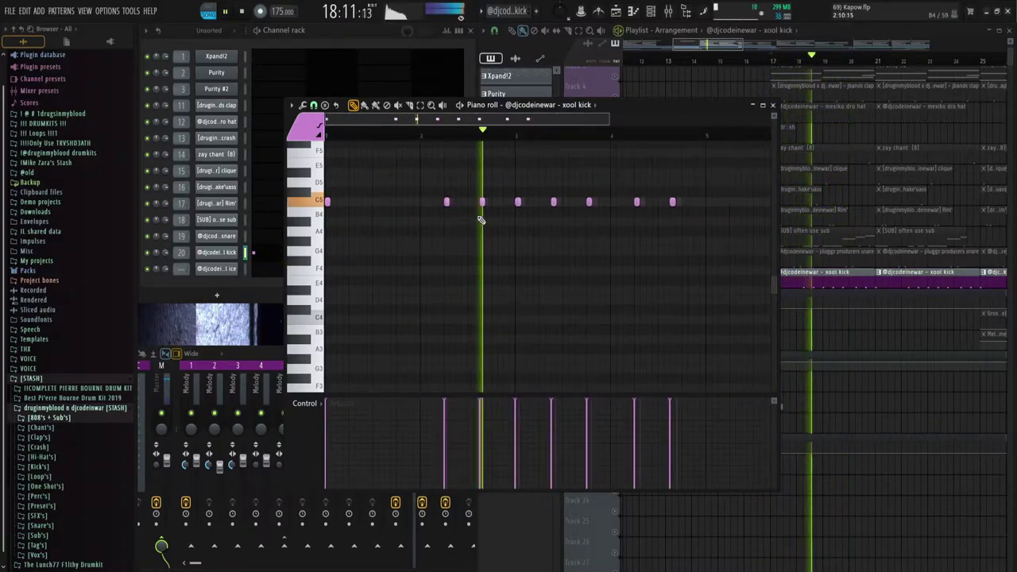
pyautogui.scroll(2, 524, 237)
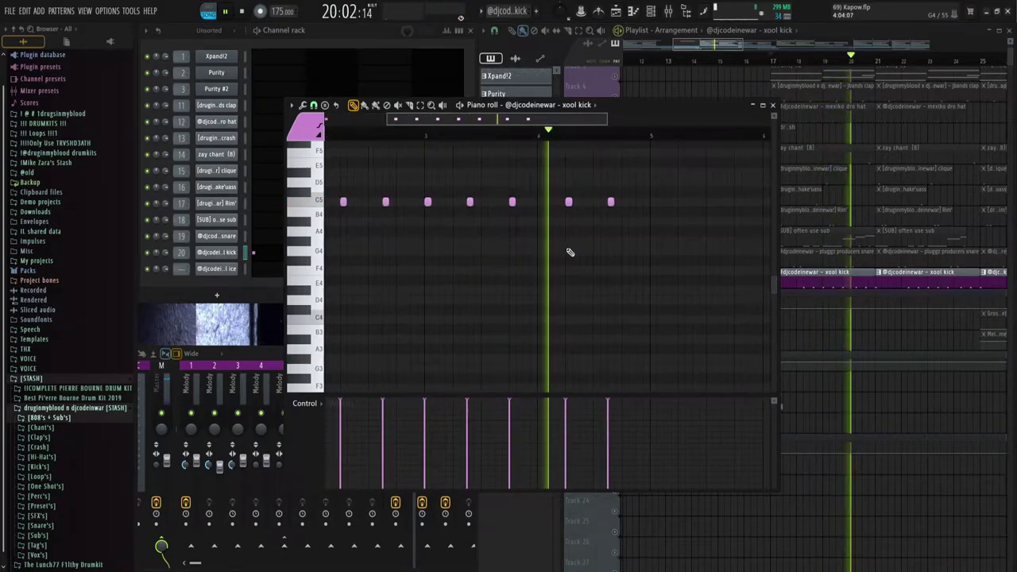
pyautogui.scroll(-2, 576, 262)
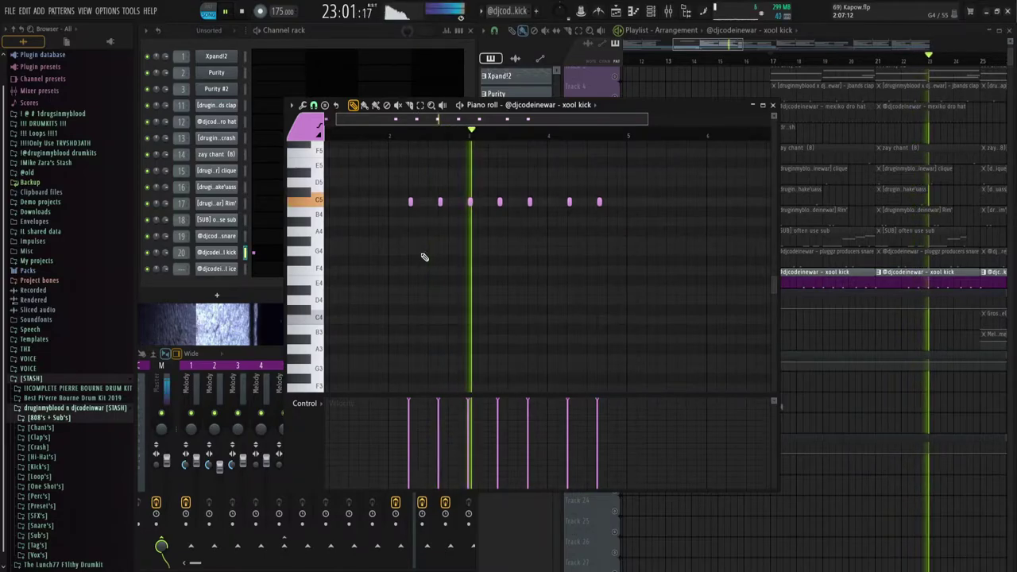
pyautogui.scroll(-1, 422, 257)
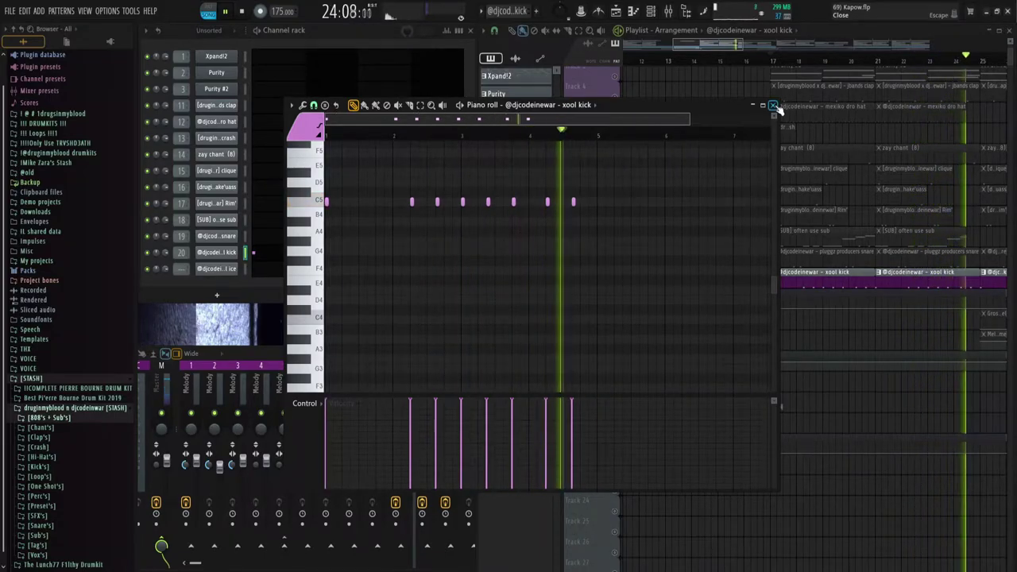
pyautogui.click(773, 105)
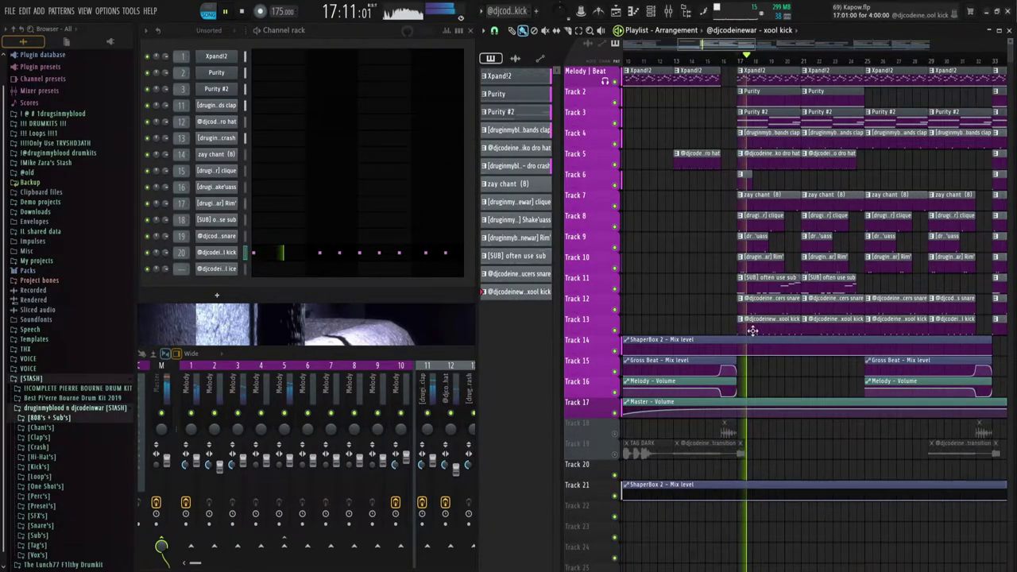
# Listen to the combined melody and drum section from bar 17 while reviewing its playlist clips, and stop playback.
pyautogui.scroll(-3, 818, 298)
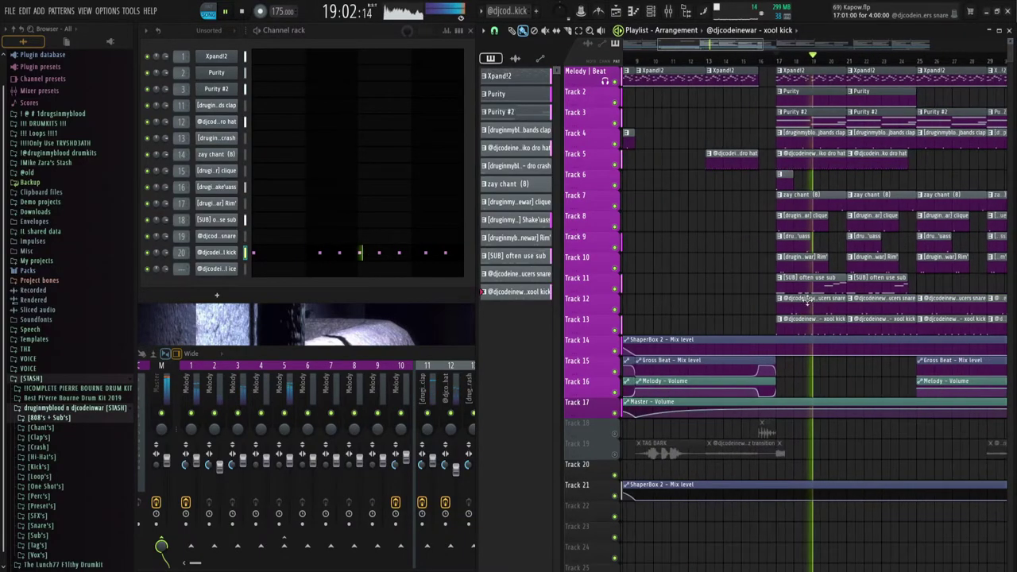
pyautogui.scroll(2, 795, 321)
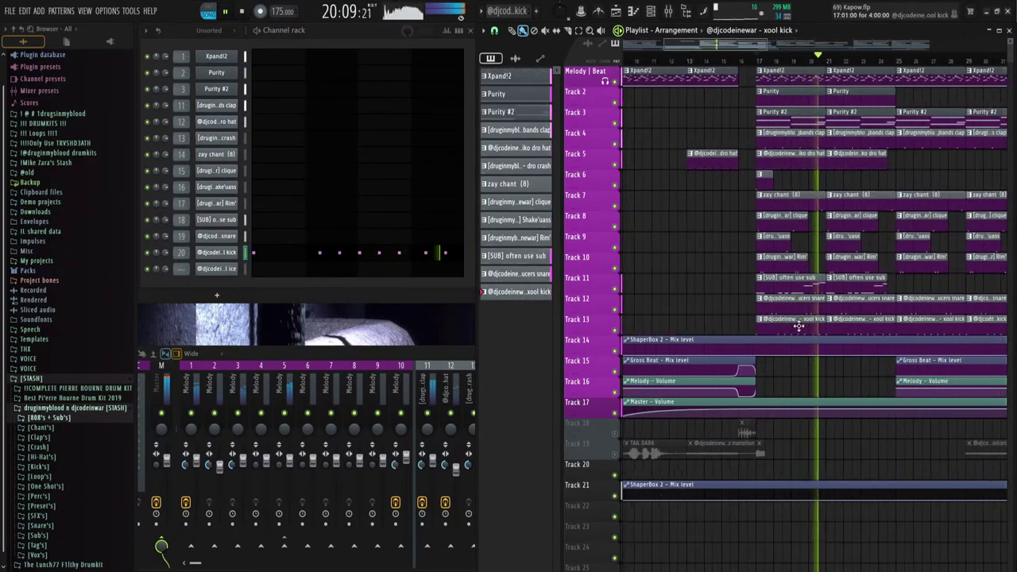
pyautogui.scroll(-2, 798, 326)
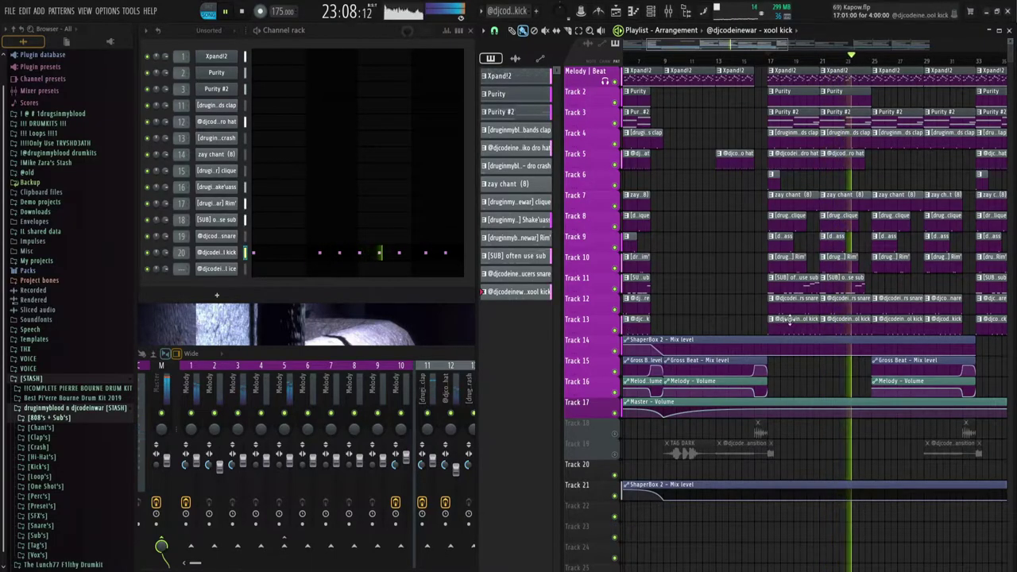
pyautogui.scroll(5, 882, 310)
pyautogui.scroll(-5, 926, 304)
pyautogui.press('space')
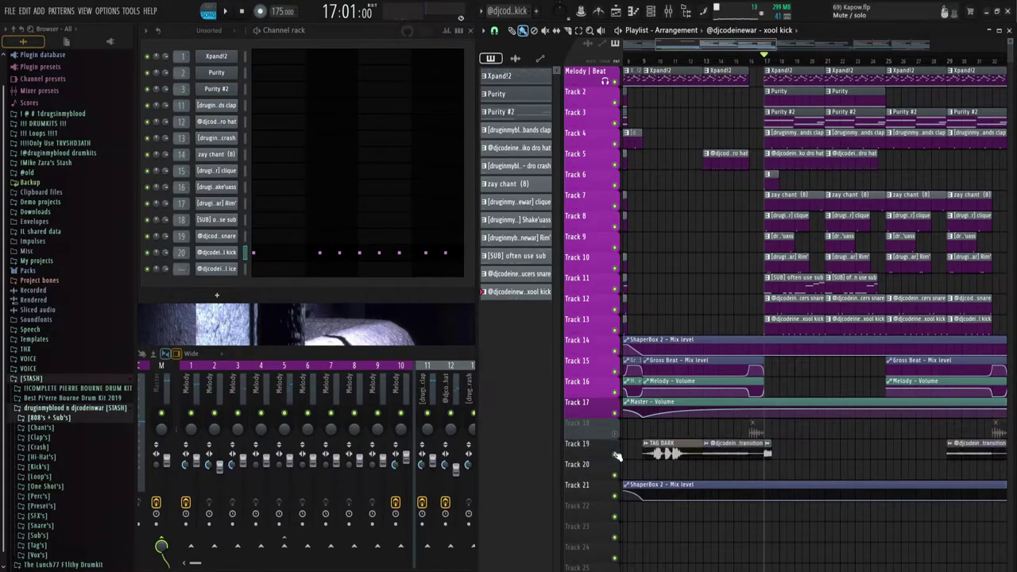
# Inspect the pluggz hihat rise audio clip at bar 17 on Track 19, and close its settings.
pyautogui.scroll(3, 804, 470)
pyautogui.doubleClick(803, 452)
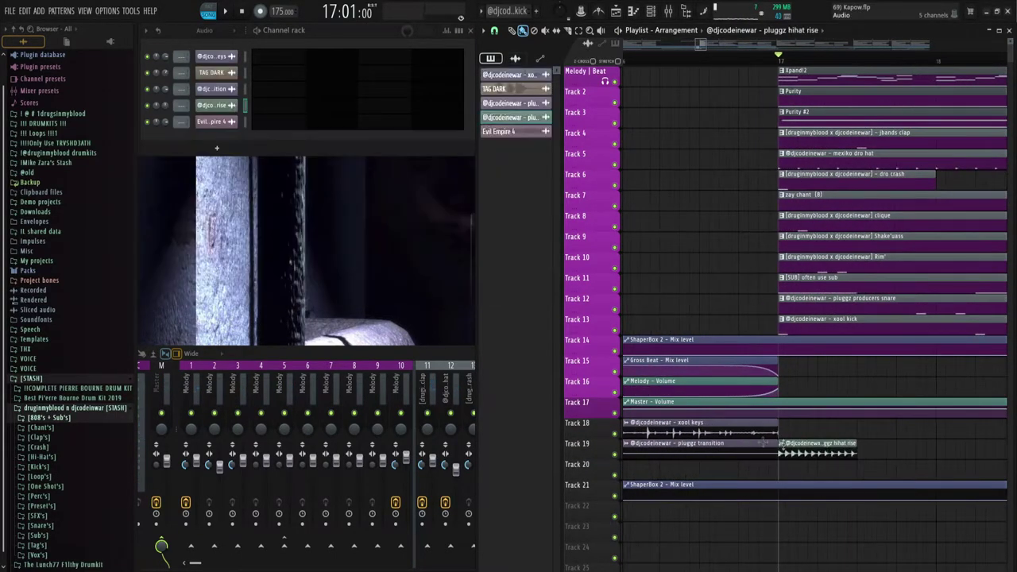
pyautogui.click(521, 166)
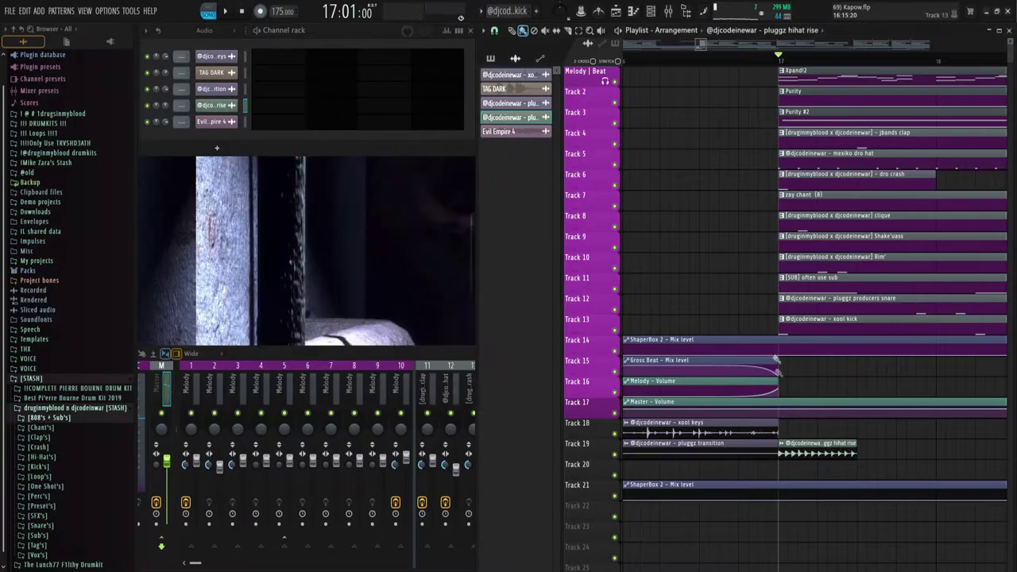
# Play the arrangement and review its intro clips, sound effects and automation lanes across Tracks 14 to 21.
pyautogui.press('space')
pyautogui.scroll(-4, 781, 386)
pyautogui.scroll(-2, 781, 387)
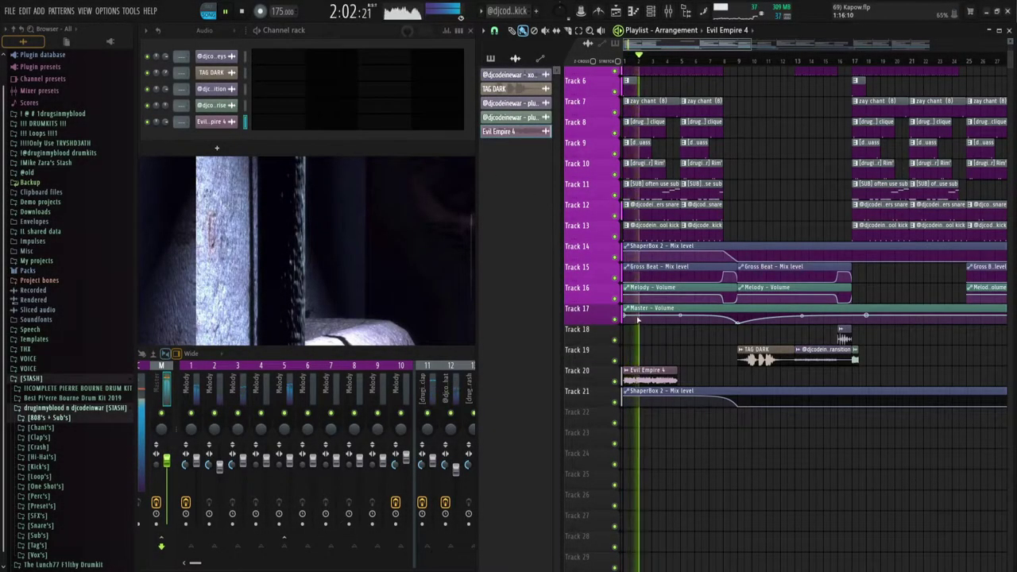
pyautogui.scroll(-2, 643, 338)
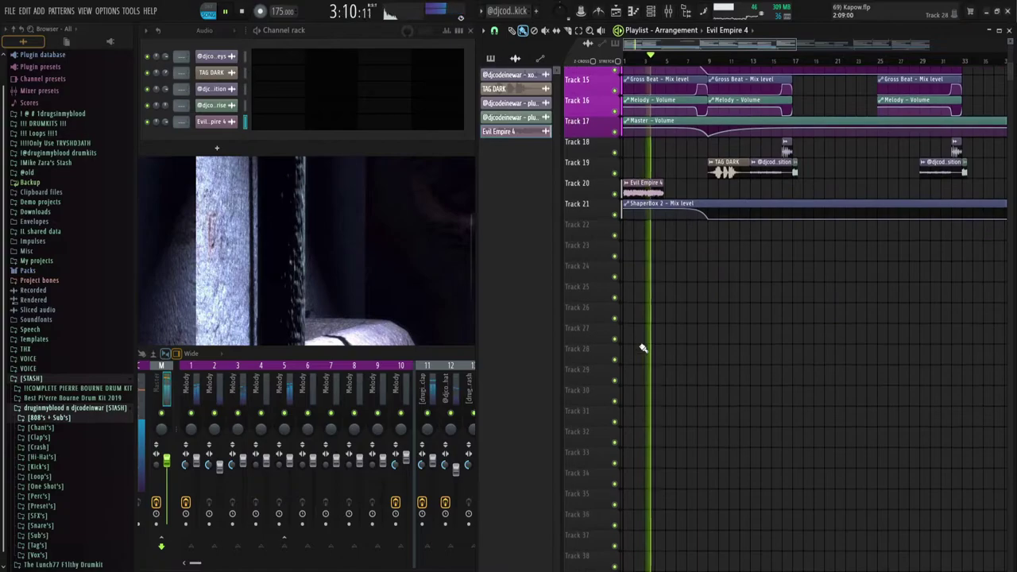
pyautogui.scroll(3, 641, 349)
pyautogui.scroll(-3, 641, 356)
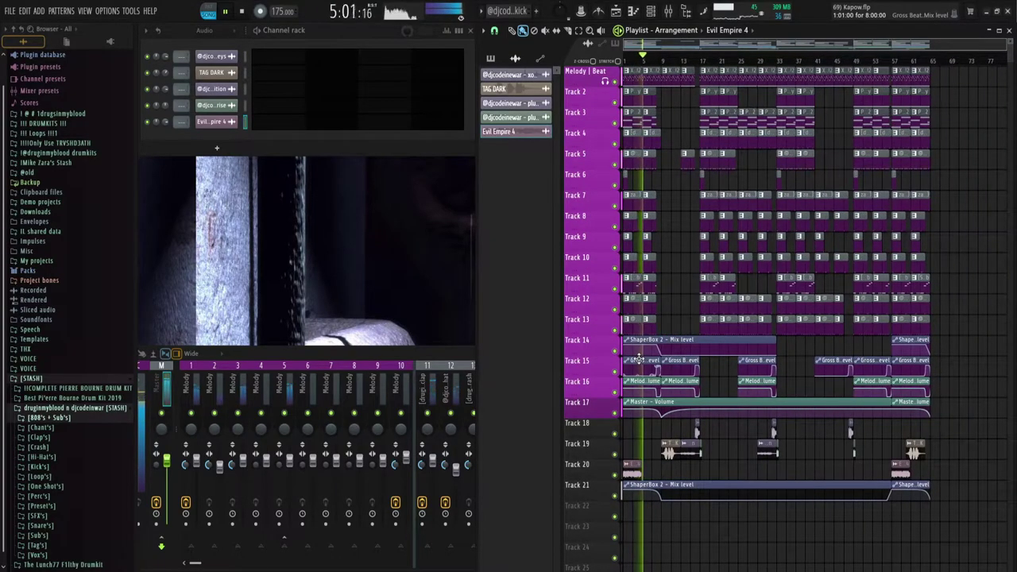